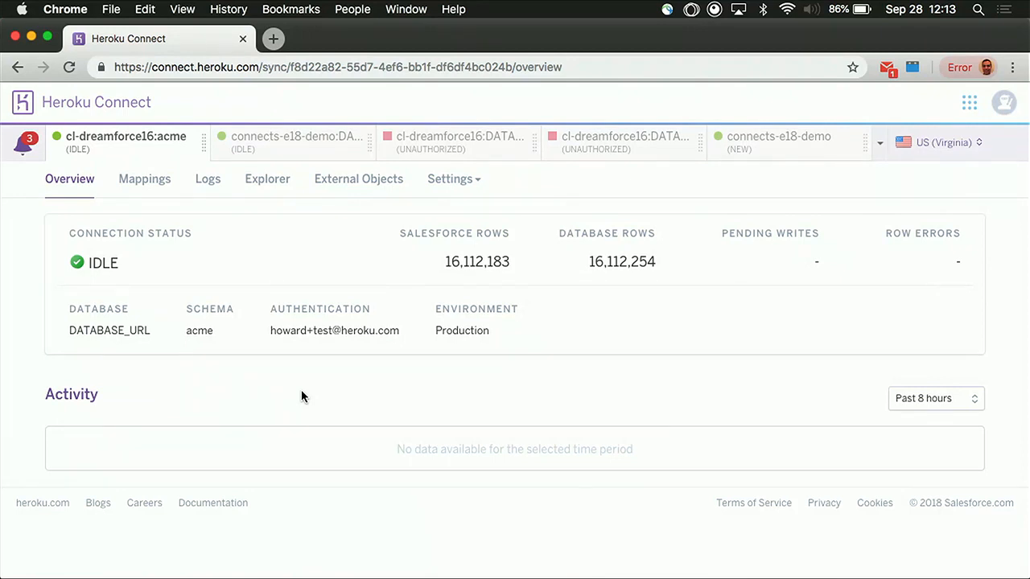
Show the connection's activity for the past 30 days and examine the Salesforce-to-database chart
left_click(963, 397)
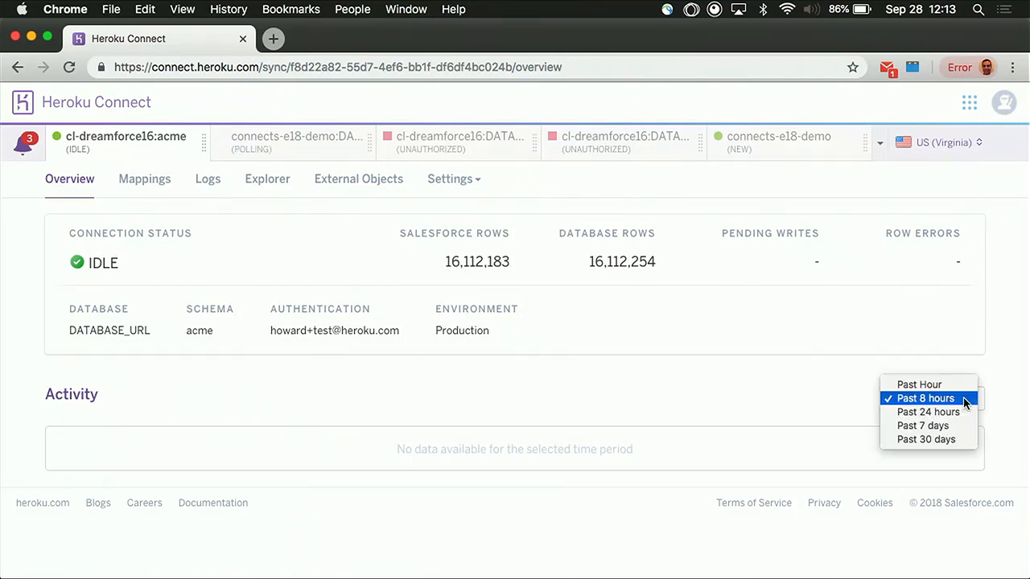
left_click(944, 442)
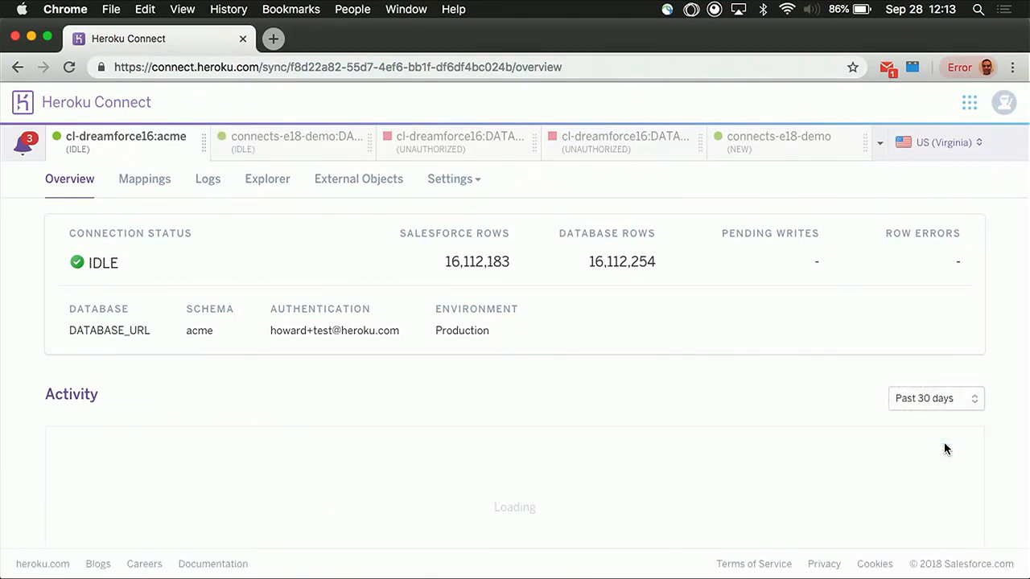
scroll(212, 351, "down", 1)
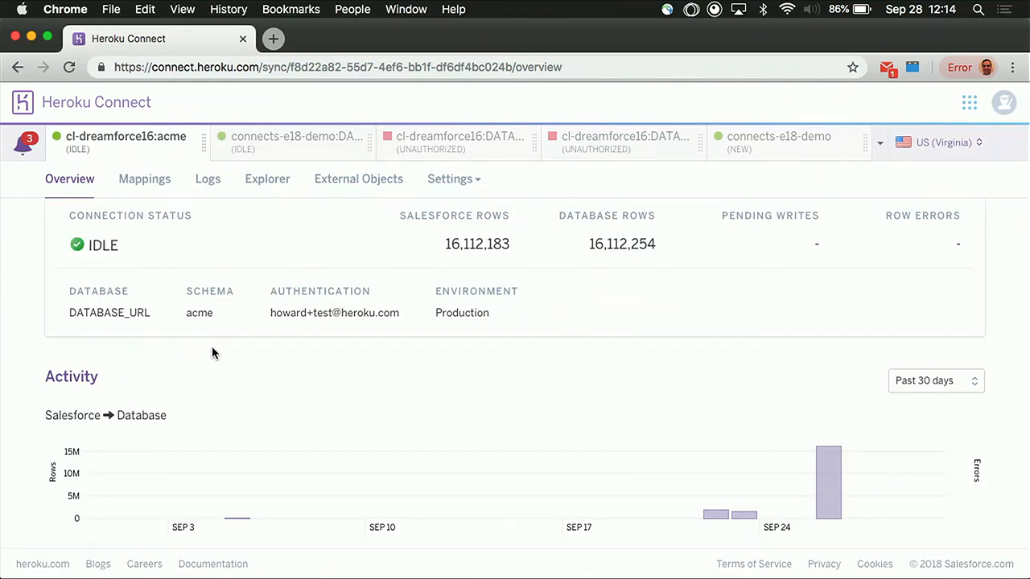
mouse_move(823, 487)
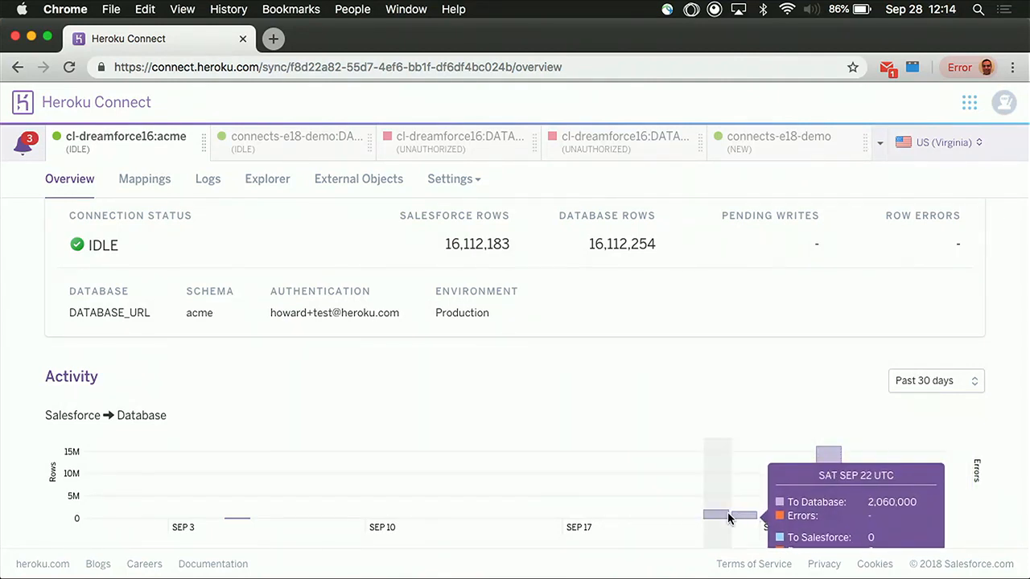
scroll(728, 461, "down", 1)
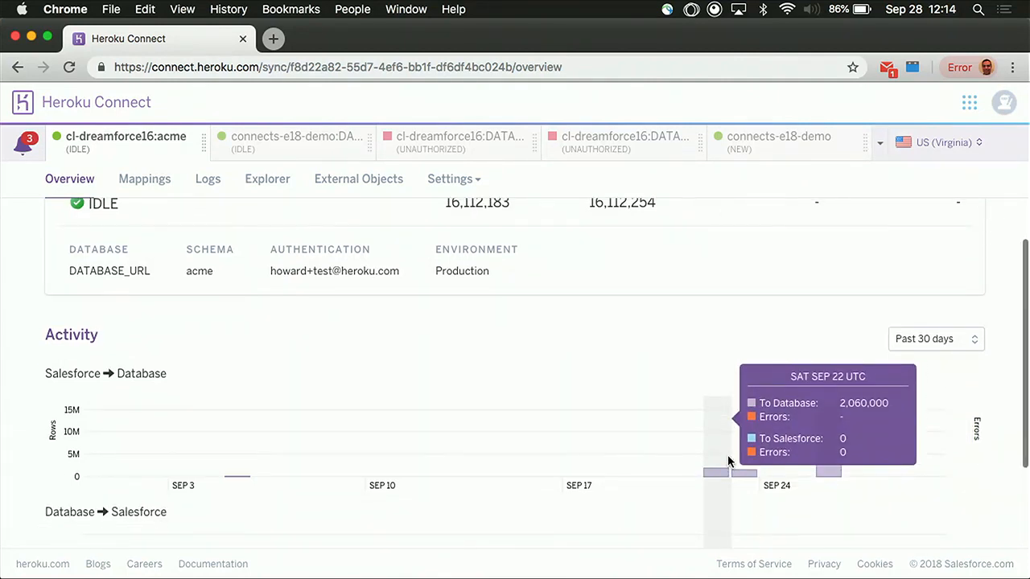
scroll(292, 392, "up", 1)
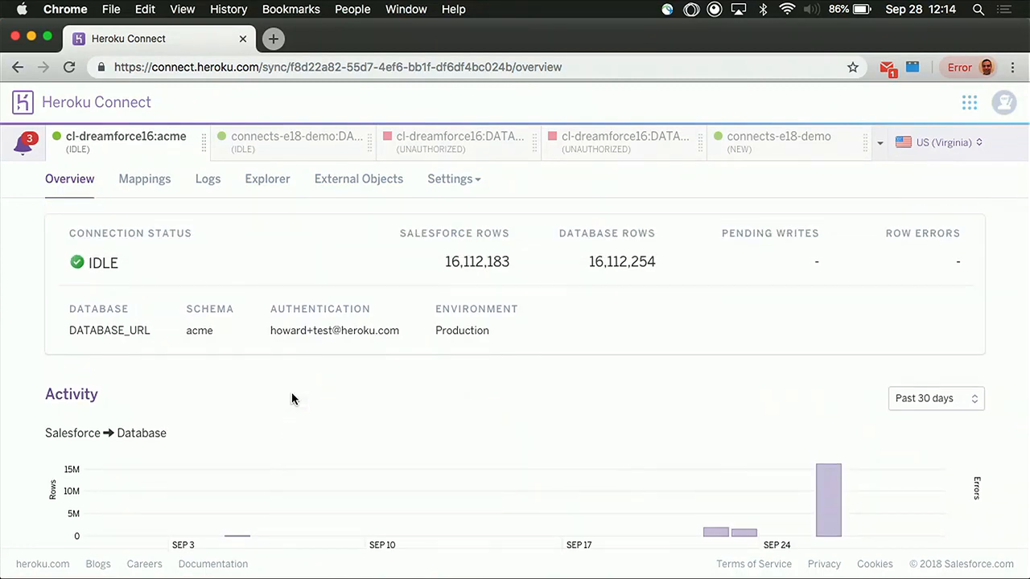
Open the Account mapping and review its sync status, polling frequency and mapped fields
left_click(153, 184)
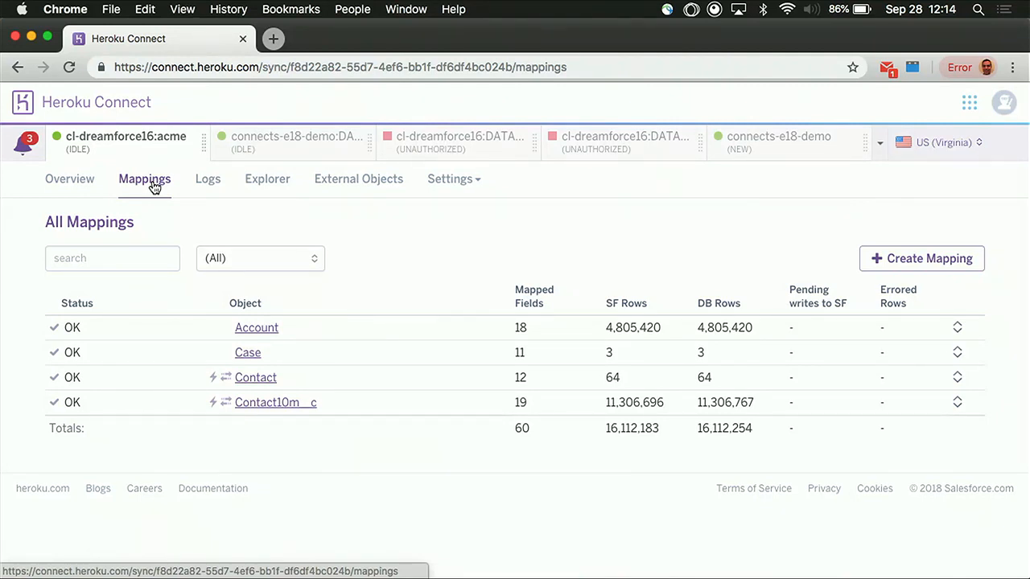
left_click(268, 331)
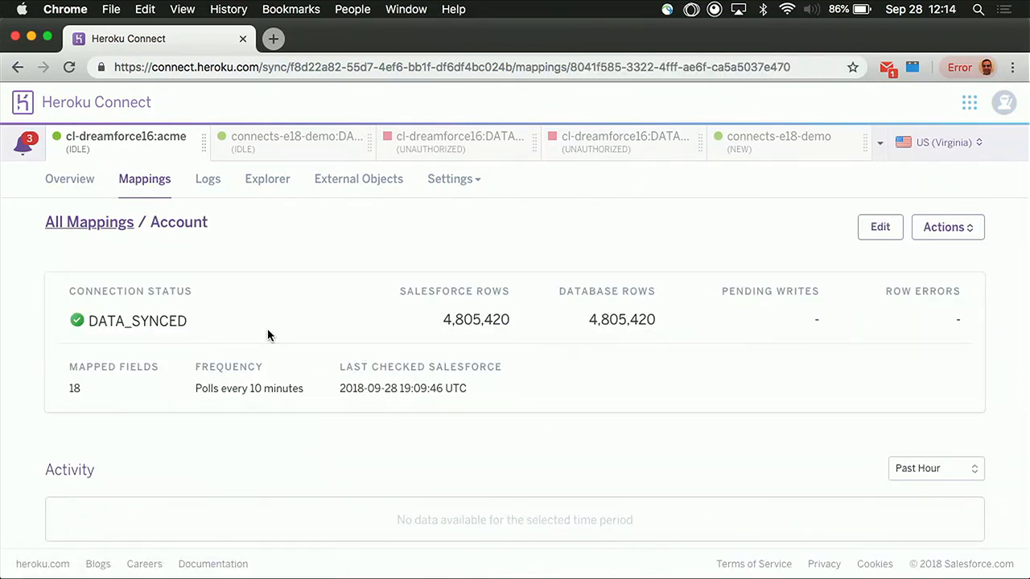
scroll(267, 328, "down", 2)
scroll(267, 329, "up", 1)
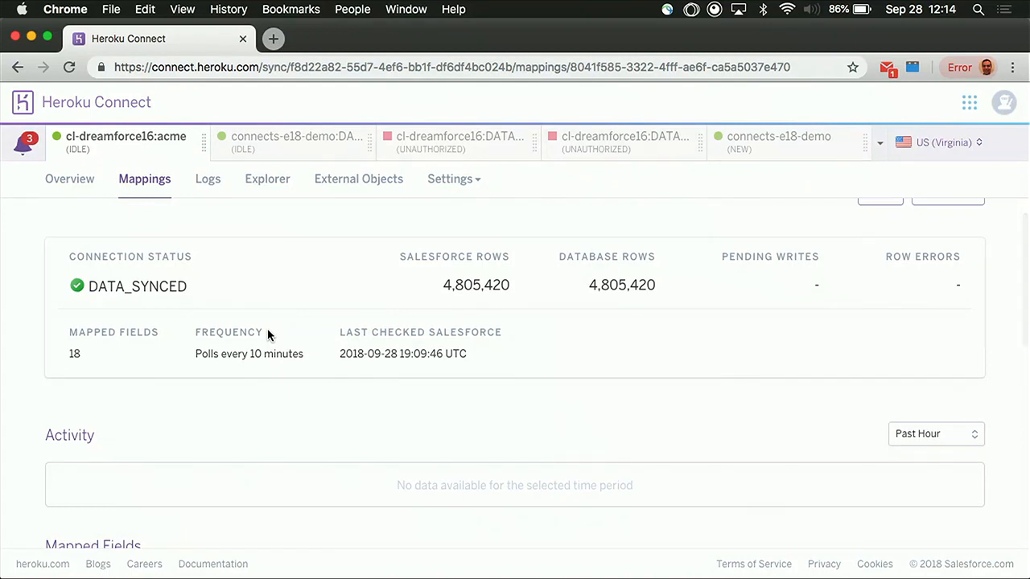
scroll(268, 328, "down", 5)
scroll(268, 331, "down", 6)
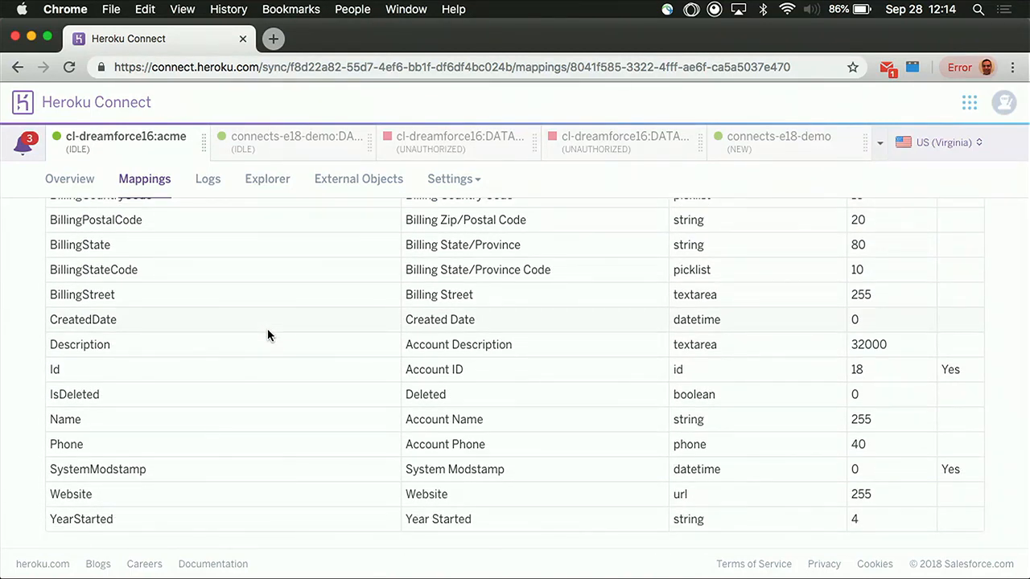
scroll(267, 328, "up", 12)
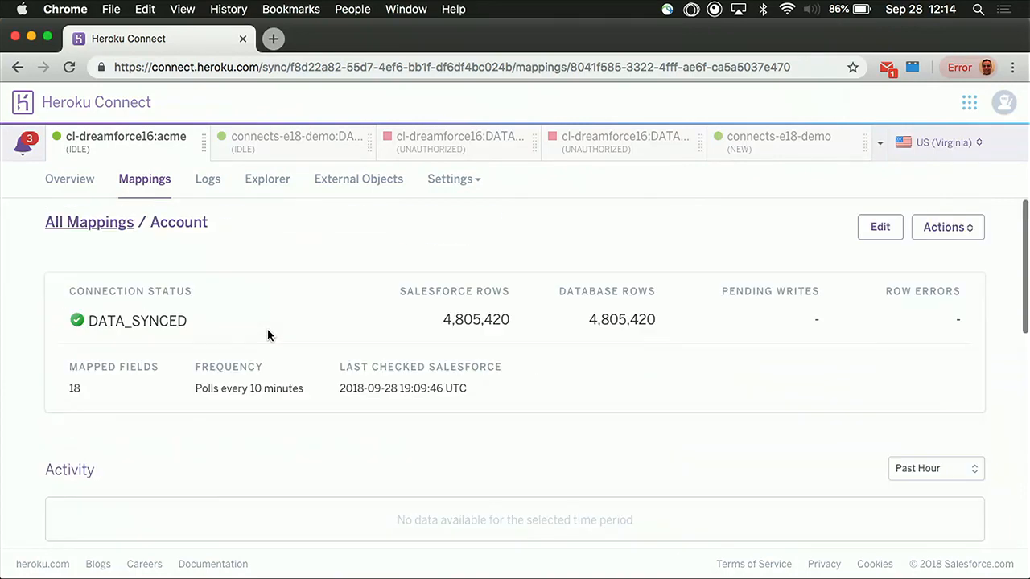
Return to all mappings and start creating a new mapping for the Salesforce Event object
left_click(121, 223)
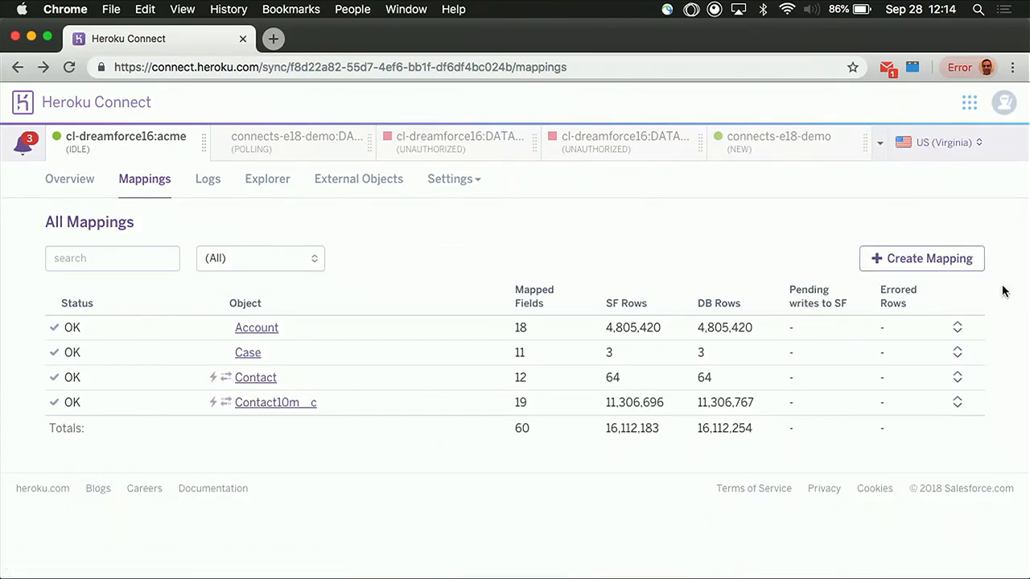
left_click(901, 259)
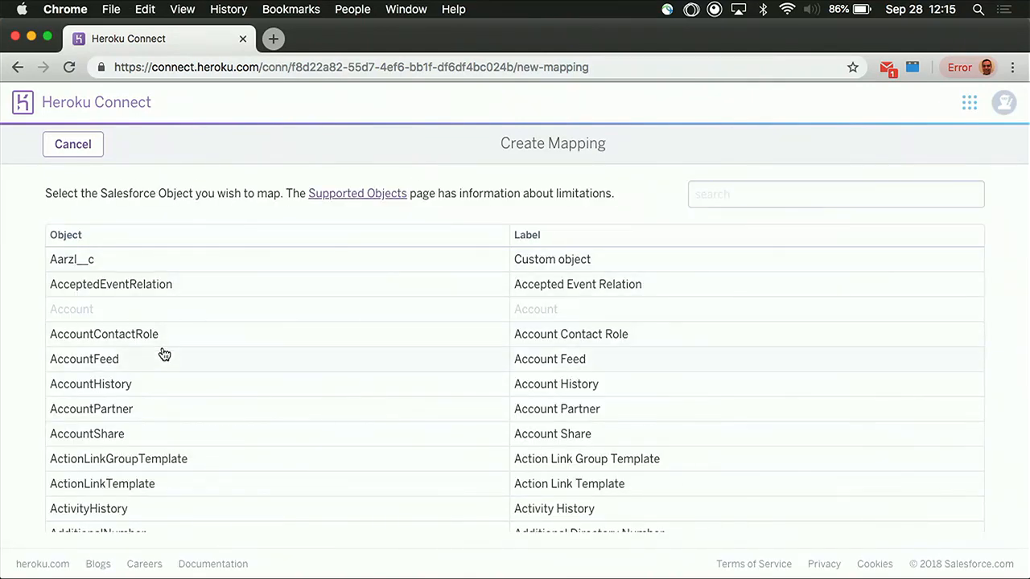
scroll(161, 352, "down", 20)
scroll(164, 354, "down", 20)
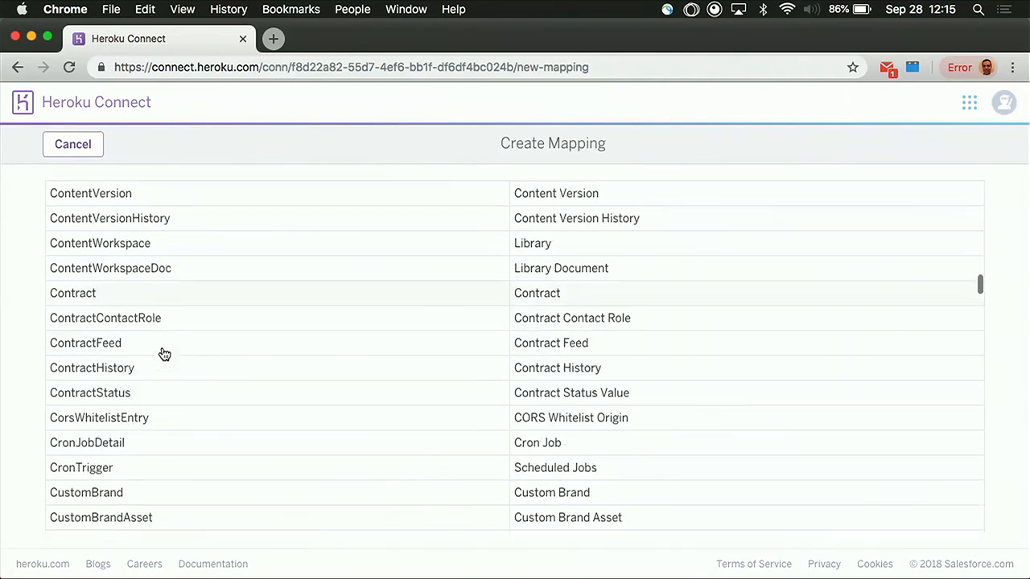
scroll(164, 354, "down", 5)
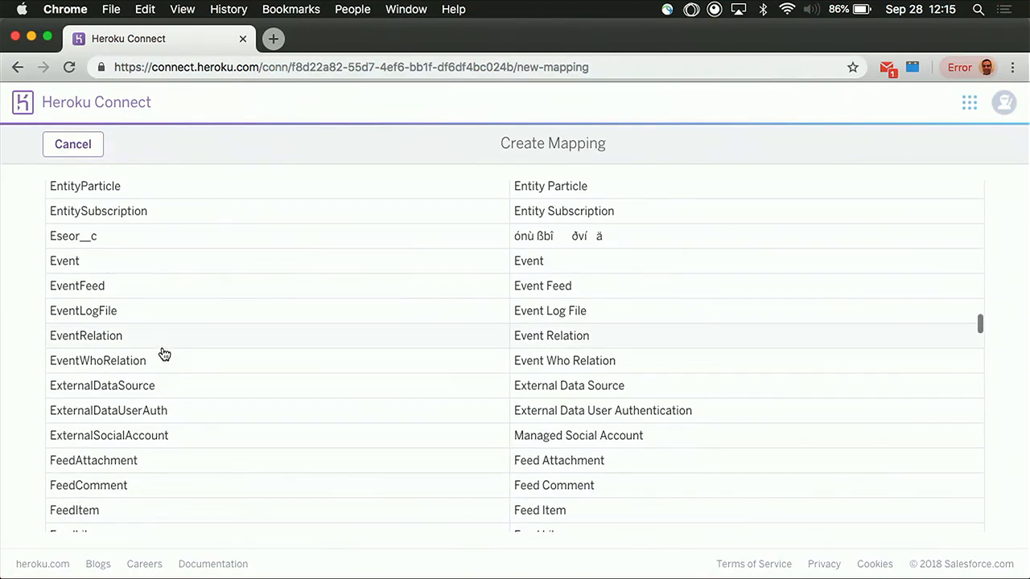
left_click(71, 262)
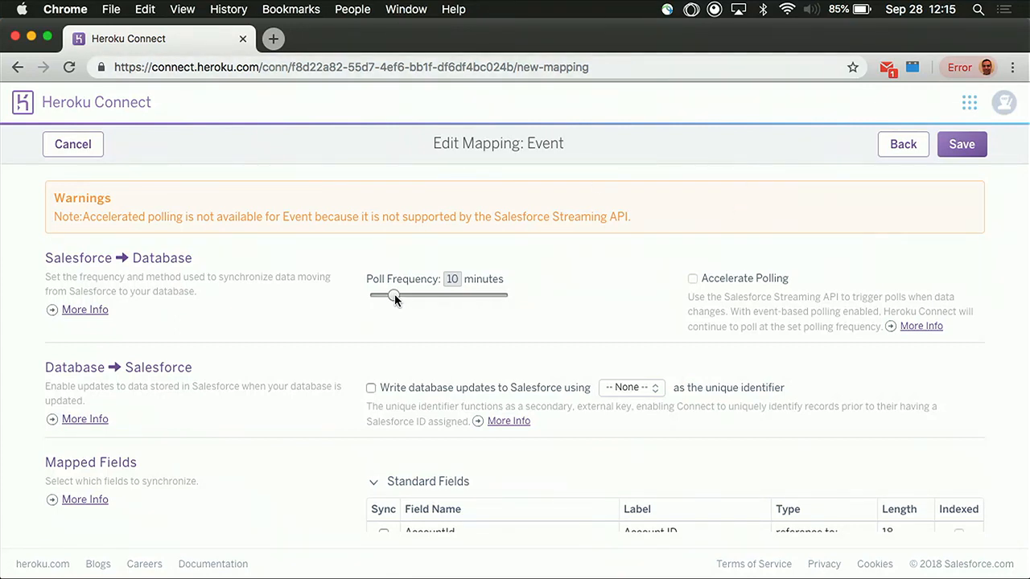
Try the Event mapping with a 2-minute poll frequency and database updates written to Salesforce, and discard it without saving
left_click_drag(394, 296, 374, 297)
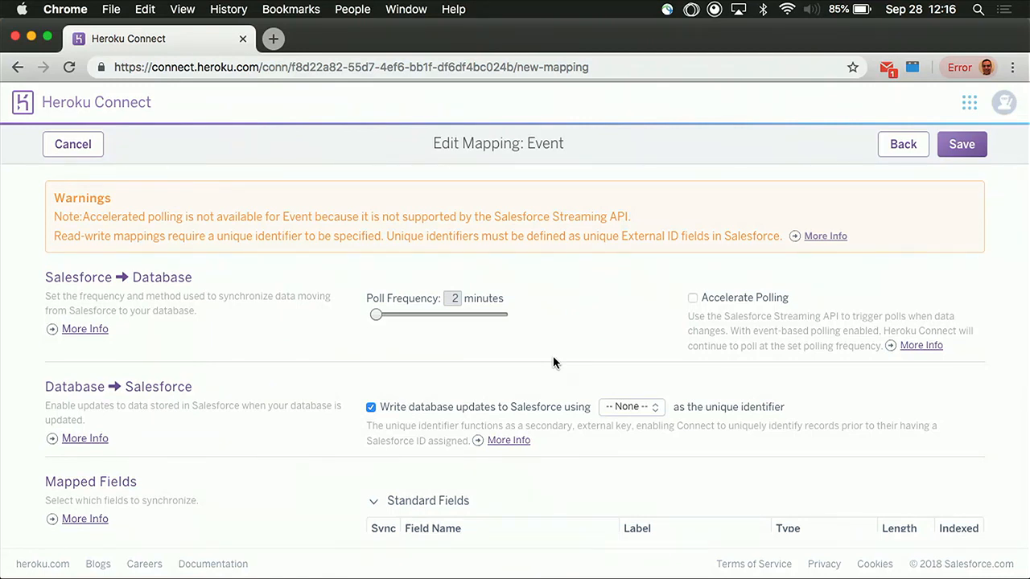
scroll(553, 359, "down", 5)
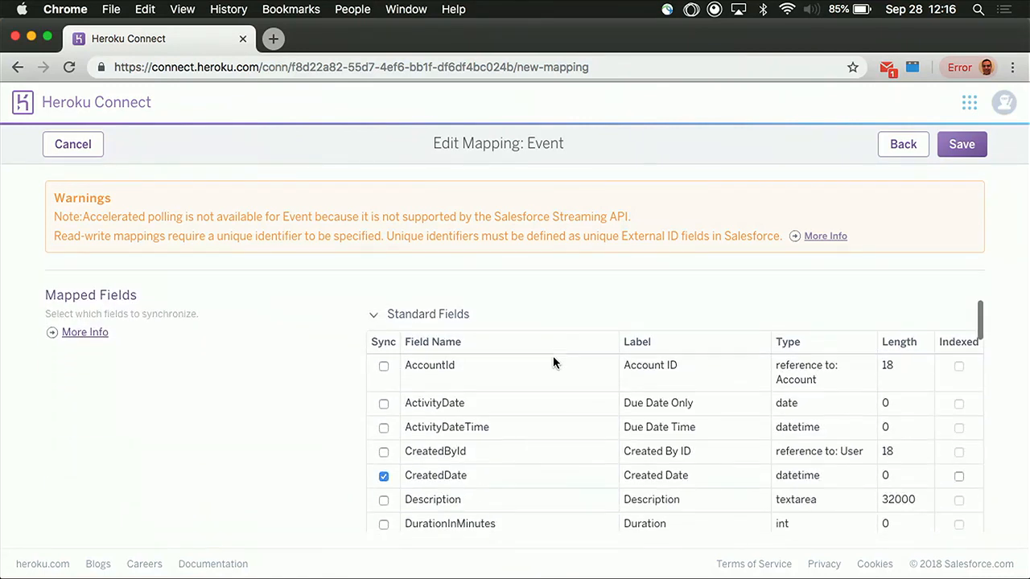
scroll(232, 428, "down", 4)
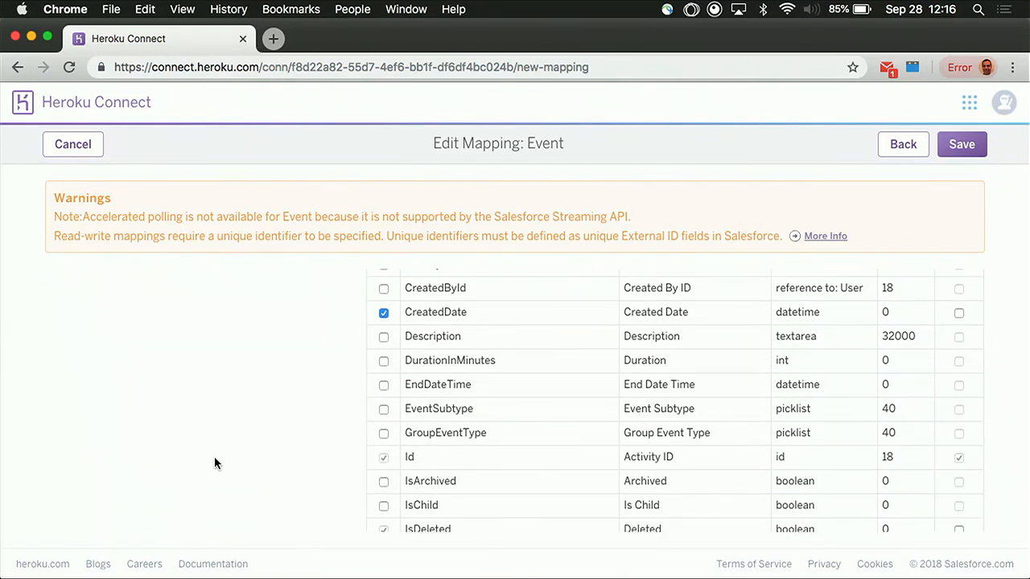
scroll(214, 463, "down", 5)
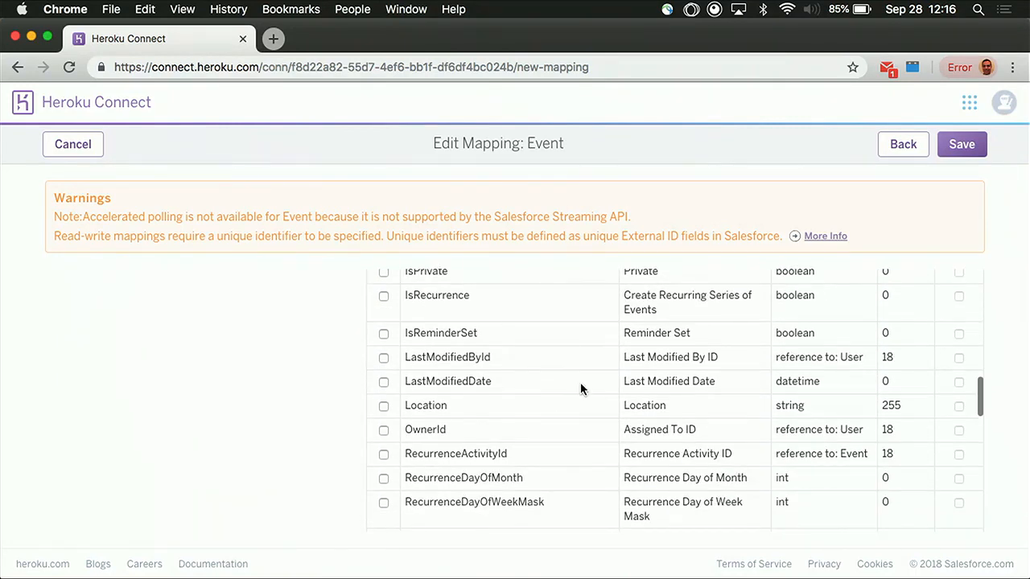
scroll(580, 383, "down", 10)
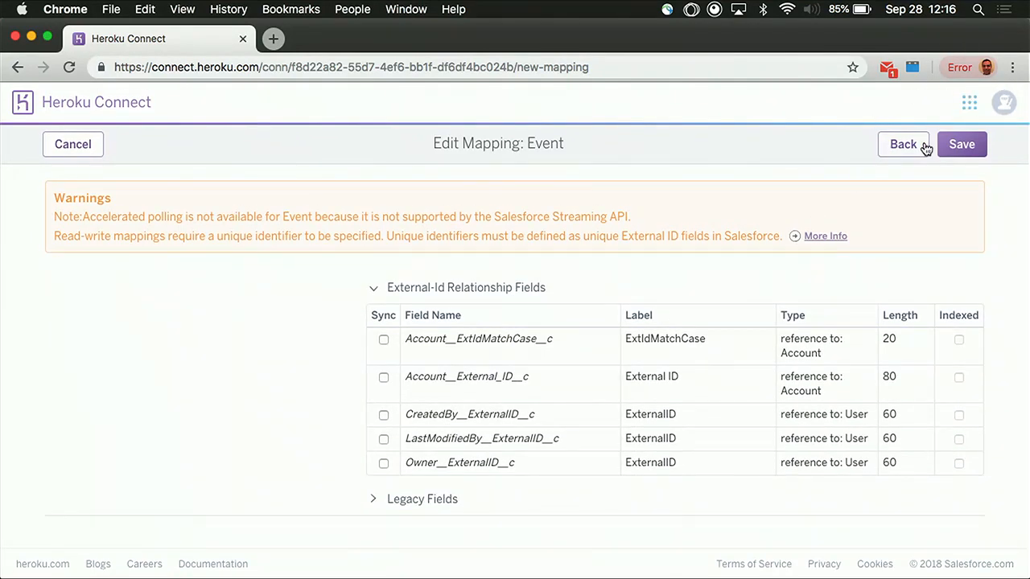
left_click(72, 148)
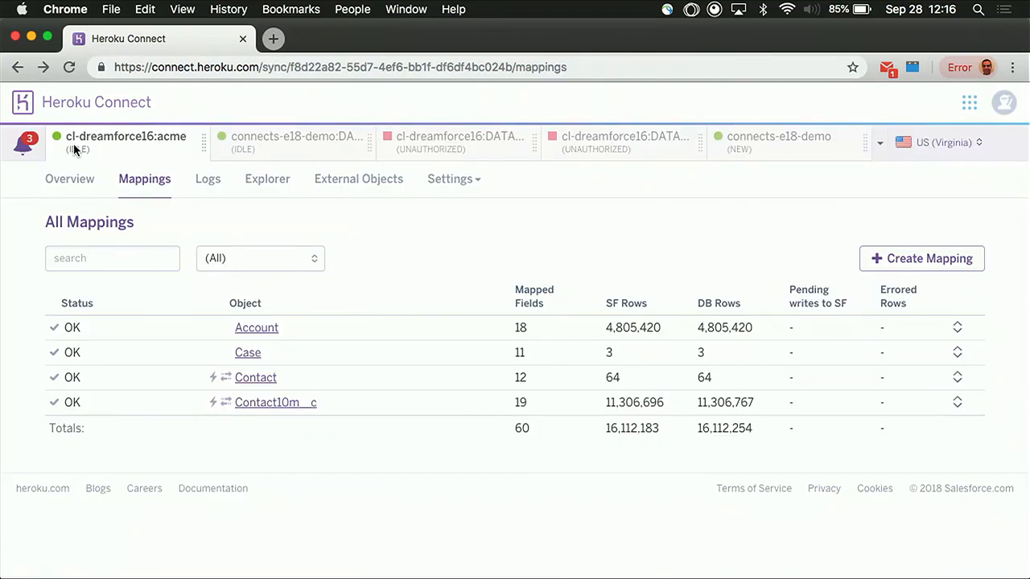
Review the connection's event log and its audit messages
left_click(208, 183)
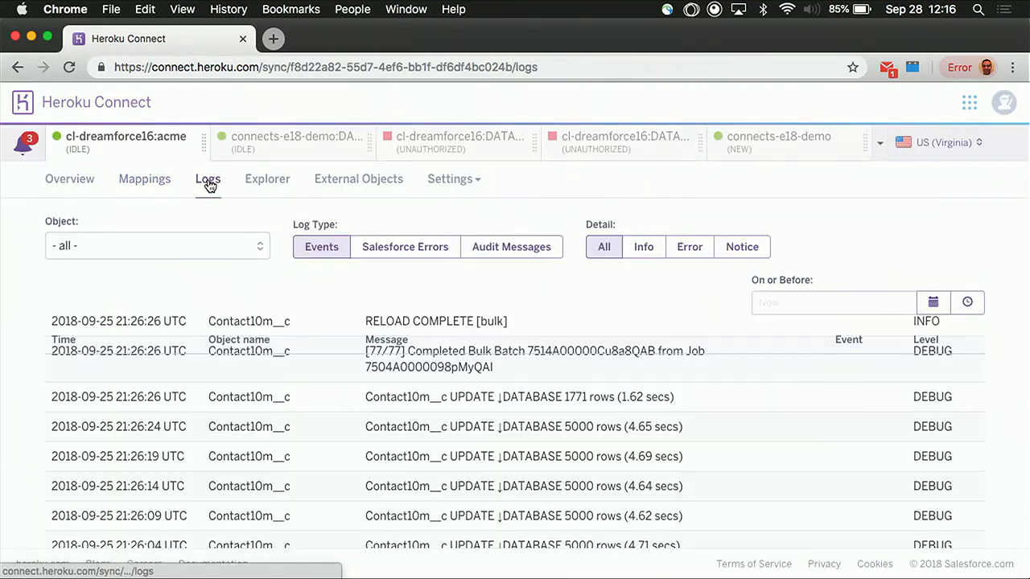
scroll(408, 406, "down", 3)
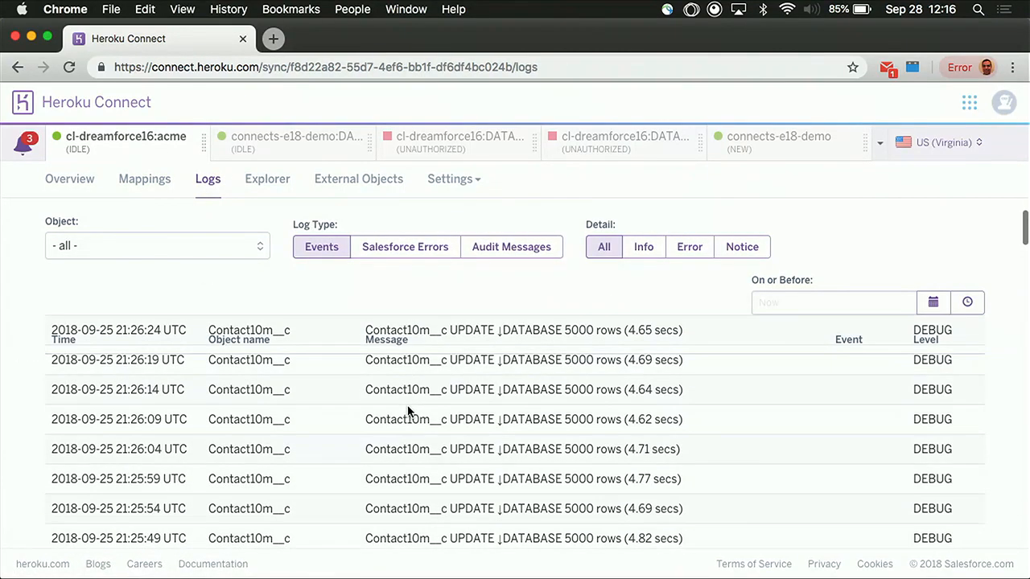
left_click(528, 255)
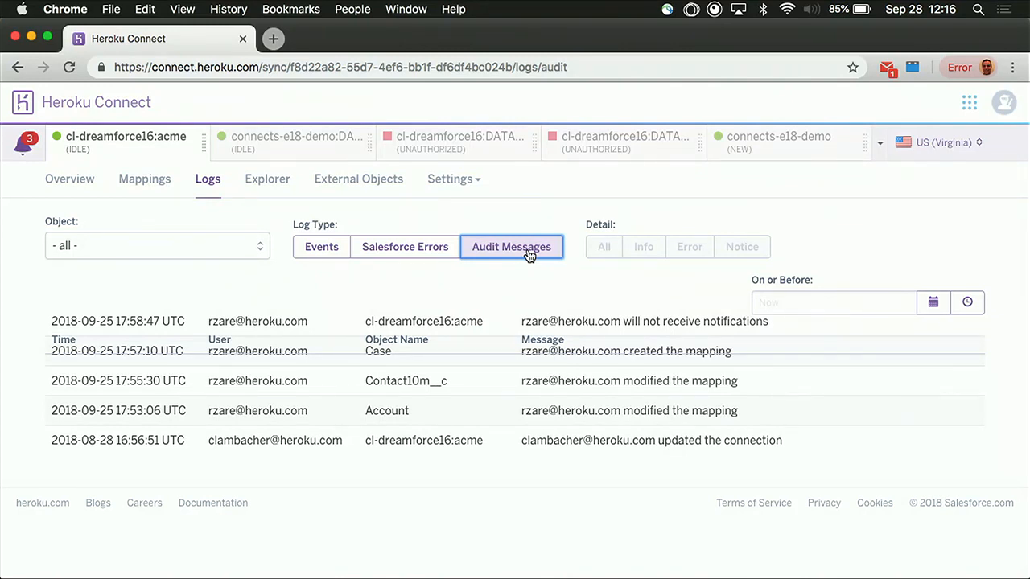
Explore the Case mapping's rows and compare the database and Salesforce data of the record with Id 3
left_click(267, 180)
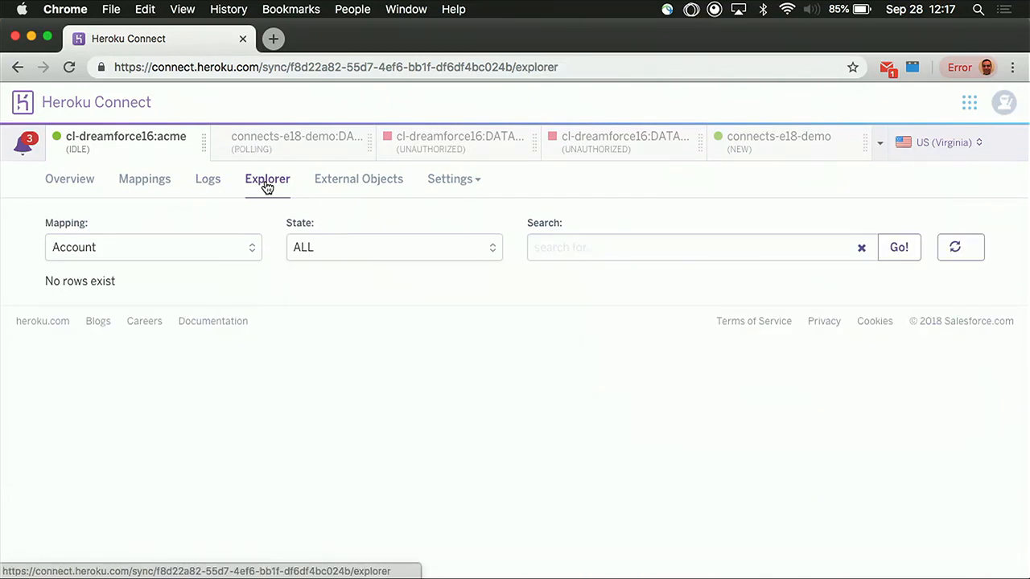
left_click(252, 250)
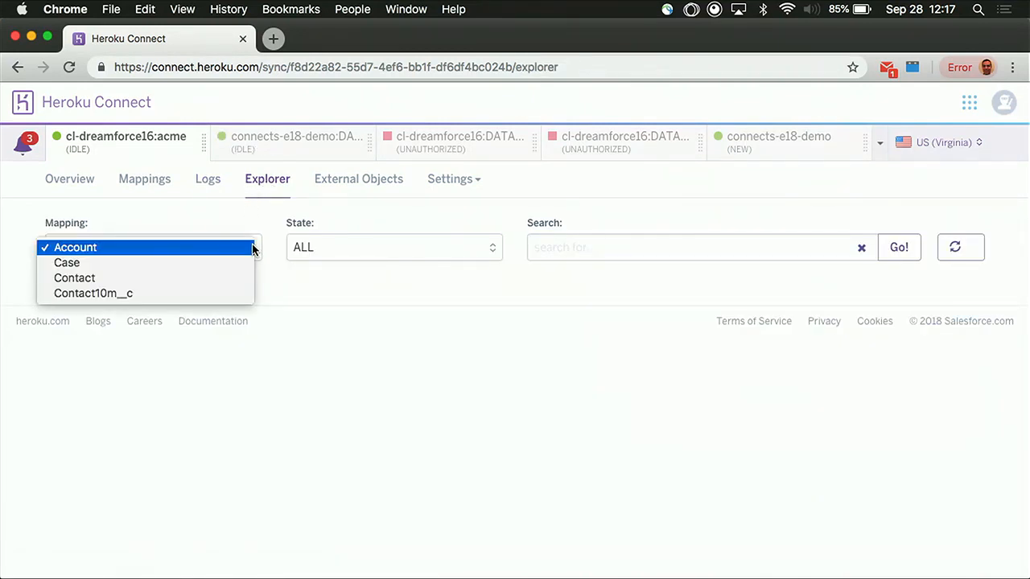
left_click(244, 263)
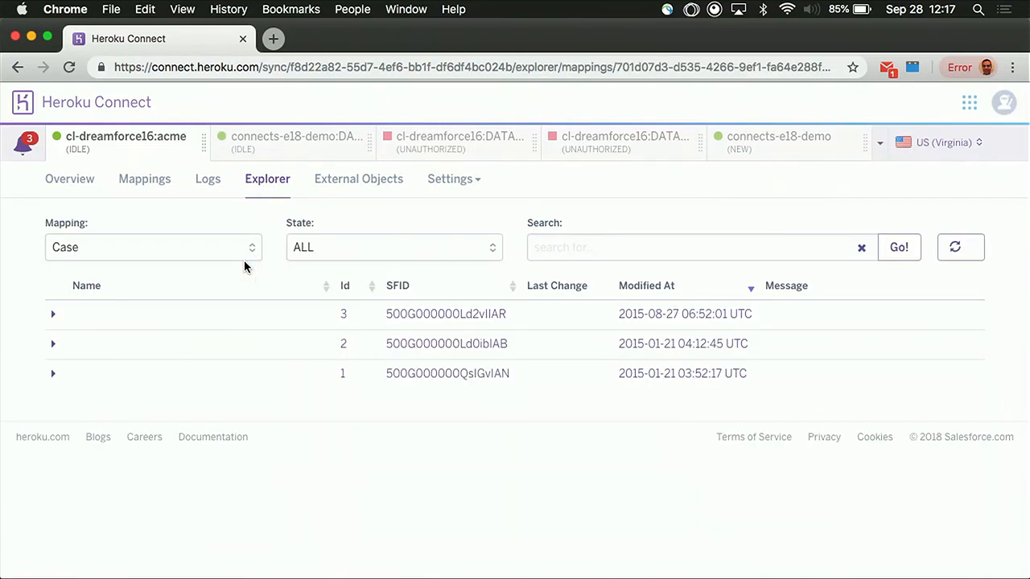
left_click(53, 314)
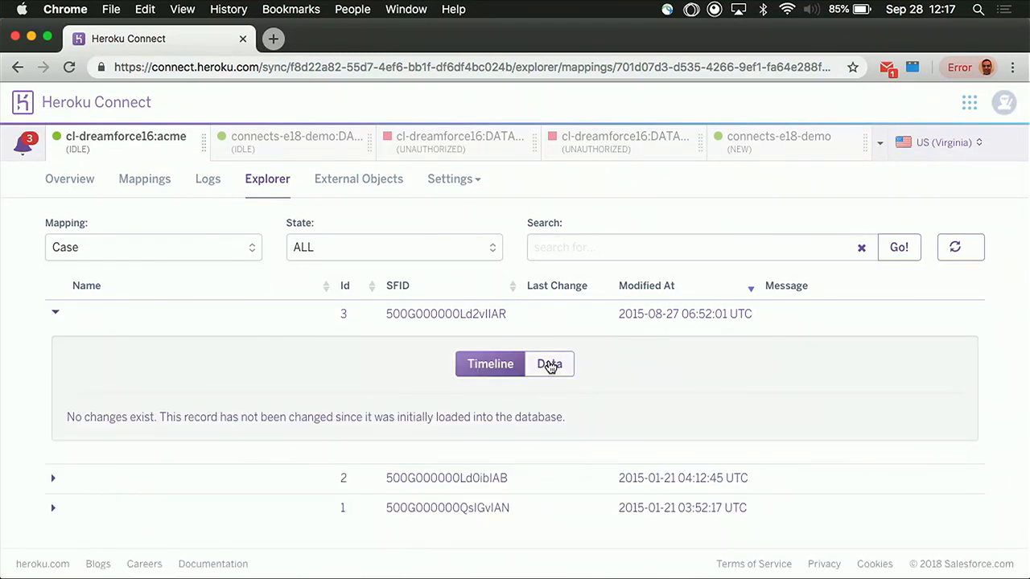
left_click(549, 365)
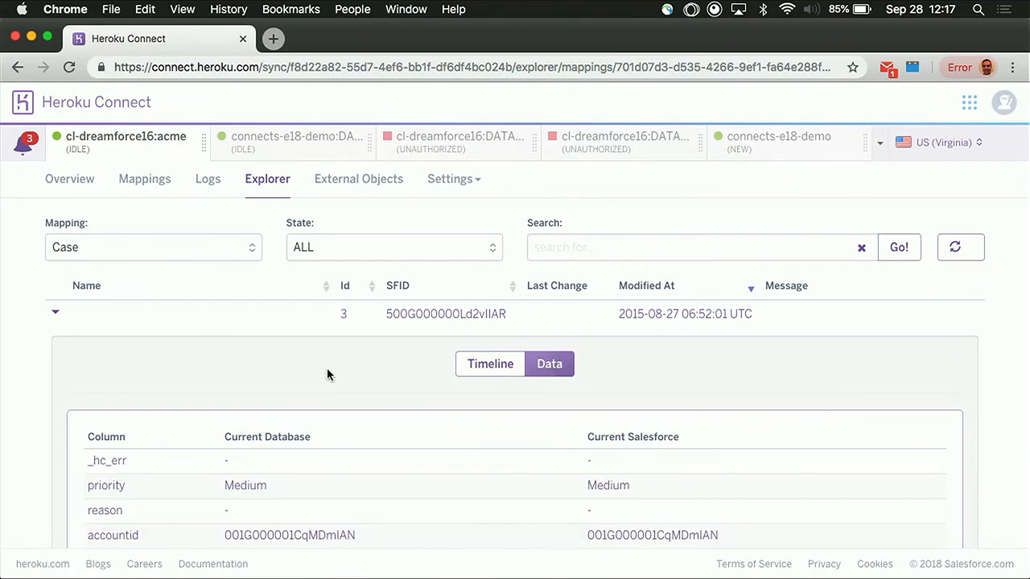
scroll(327, 374, "down", 3)
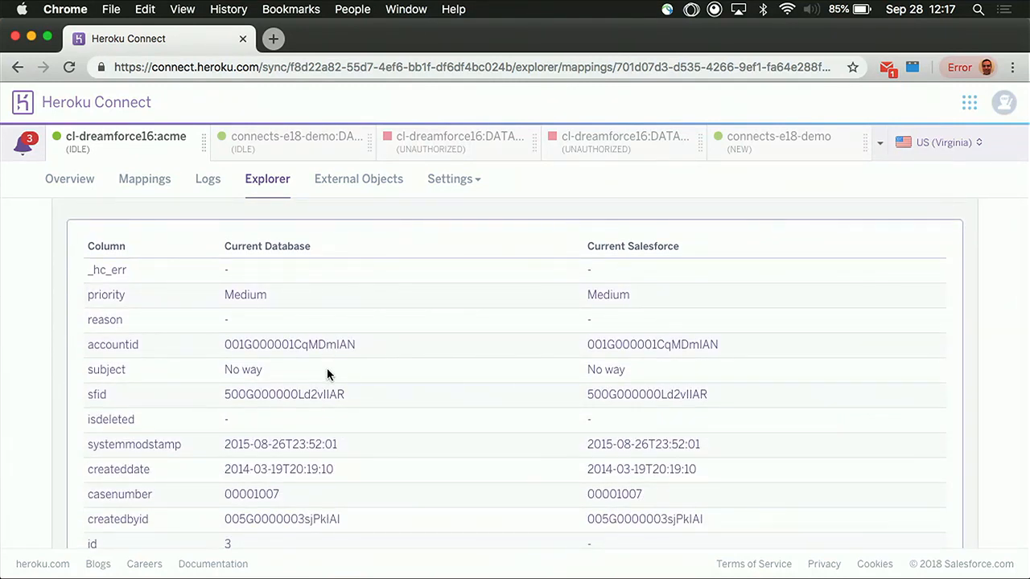
Examine the external objects' authentication options, OData service URL and the data sources selected for sharing
left_click(370, 182)
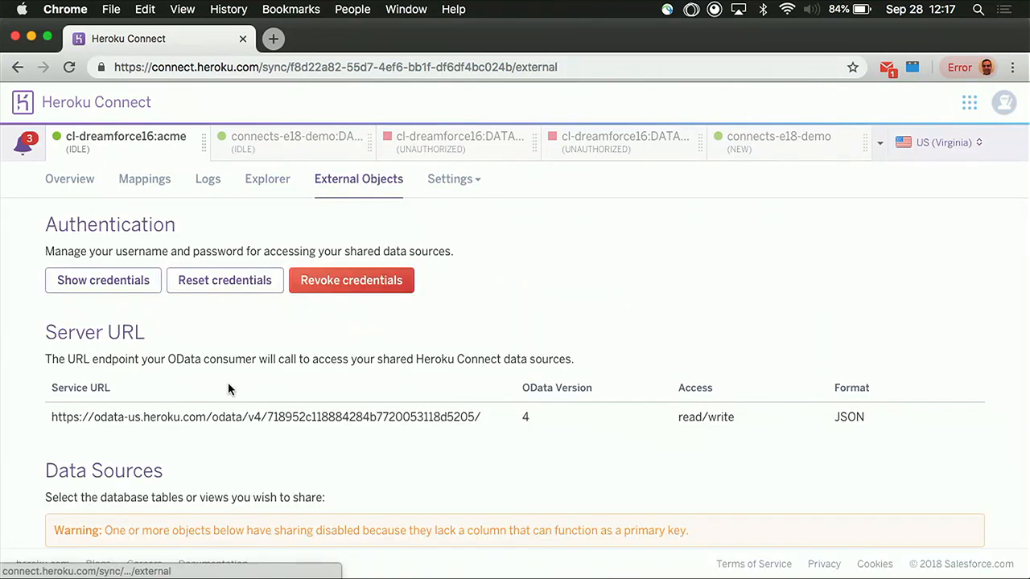
scroll(262, 415, "down", 1)
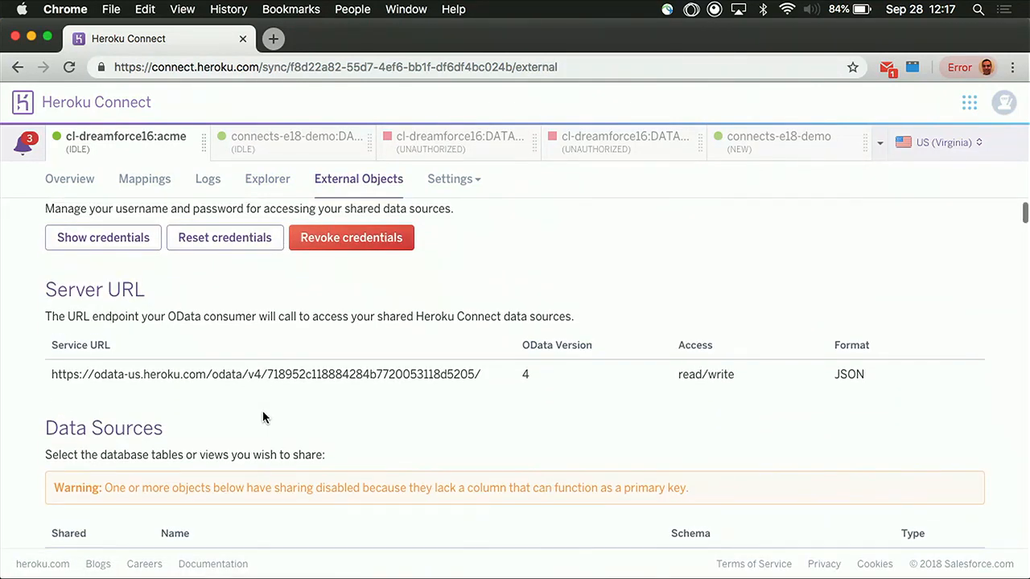
scroll(263, 417, "up", 1)
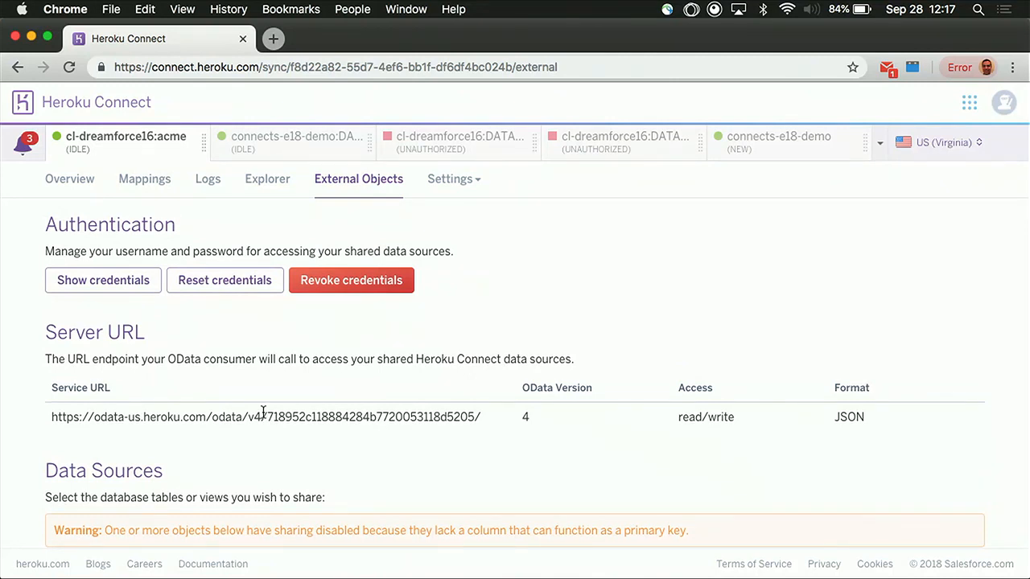
scroll(262, 412, "down", 3)
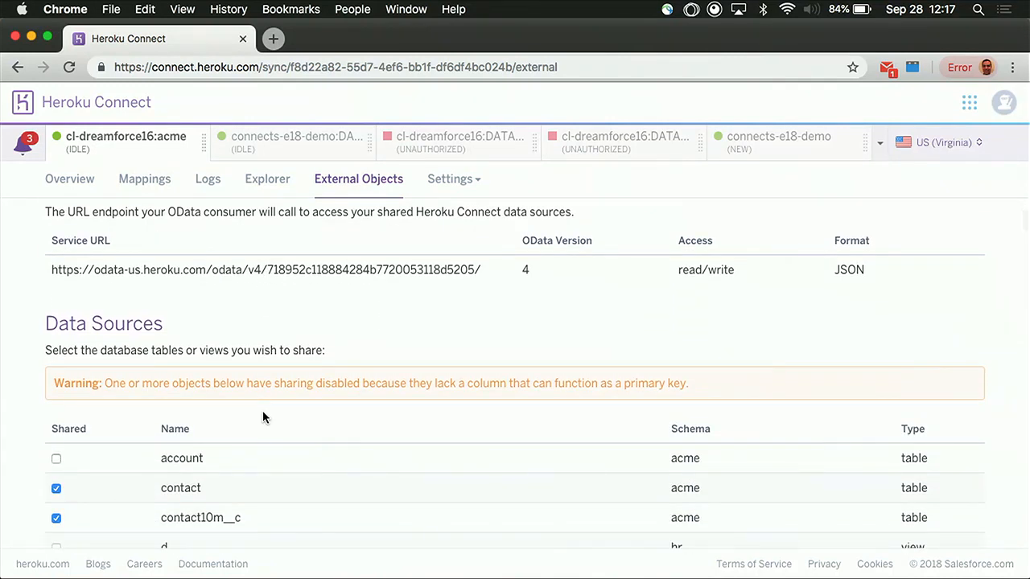
scroll(362, 290, "up", 5)
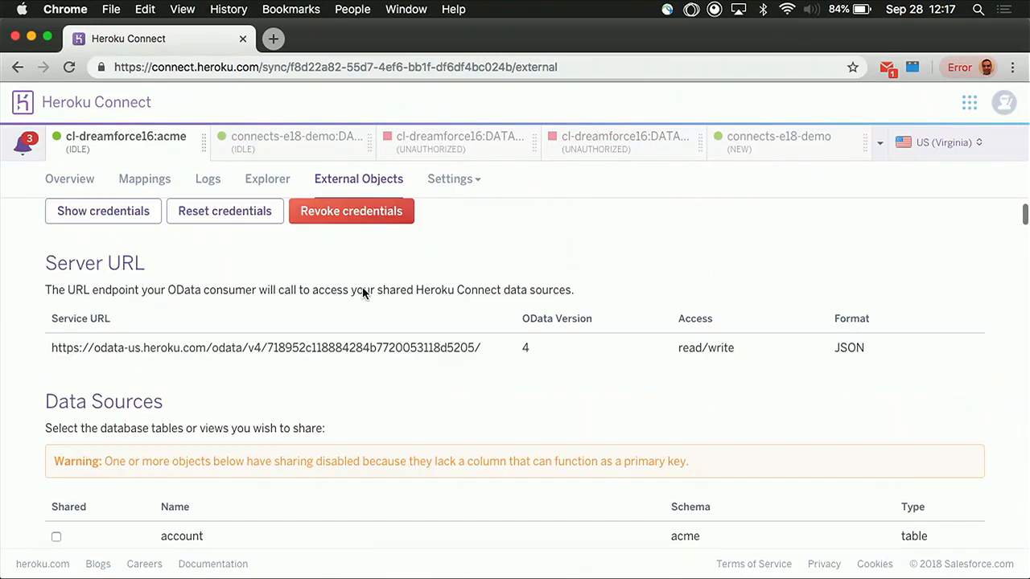
scroll(302, 418, "down", 4)
scroll(301, 418, "down", 4)
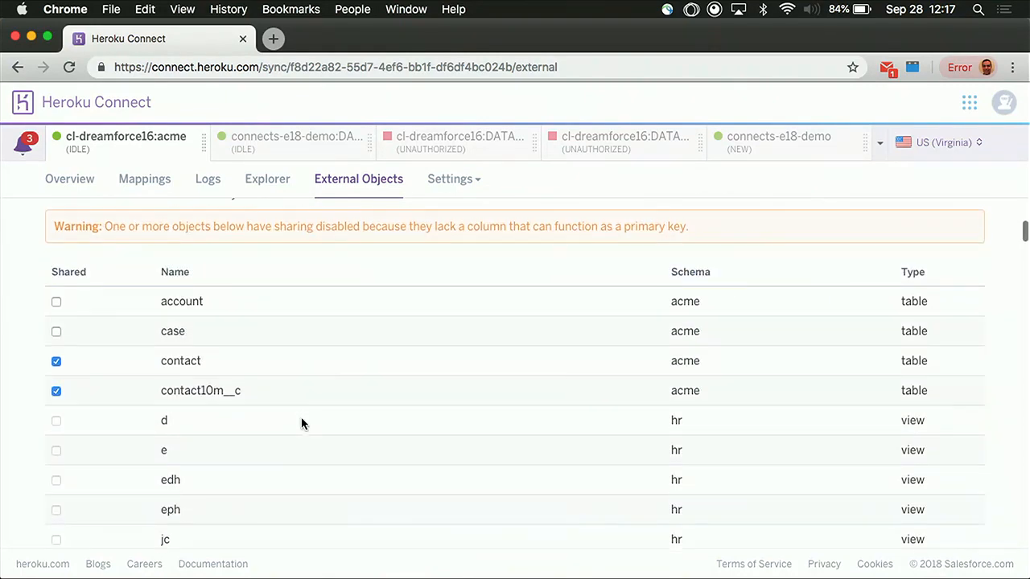
scroll(302, 424, "down", 2)
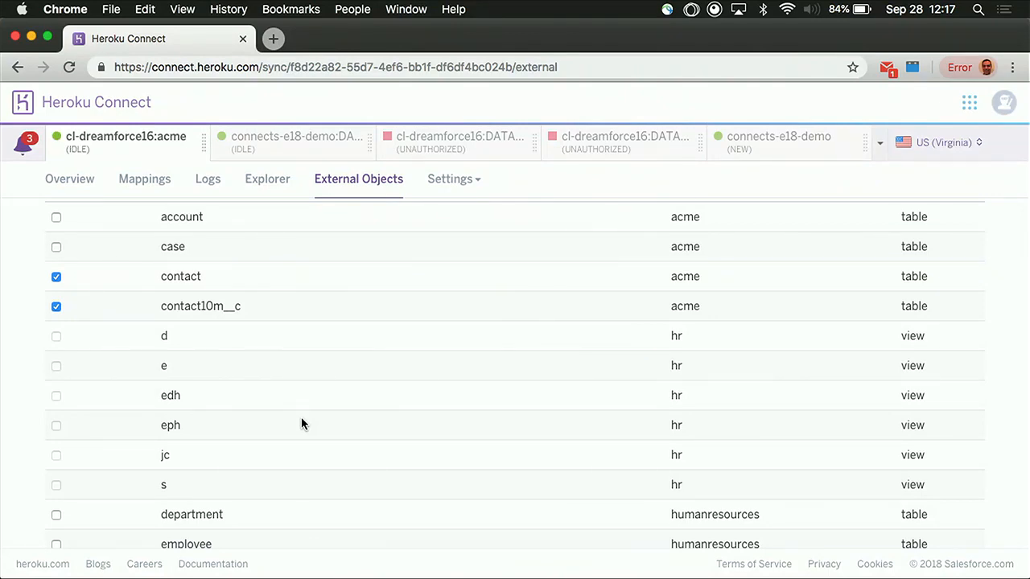
Switch to the HerokuConnectPG_DF18 (2) presentation in PowerPoint and start the slide show from the "Demo: Heroku Connect" slide
key("ctrl+Up")
left_click(578, 300)
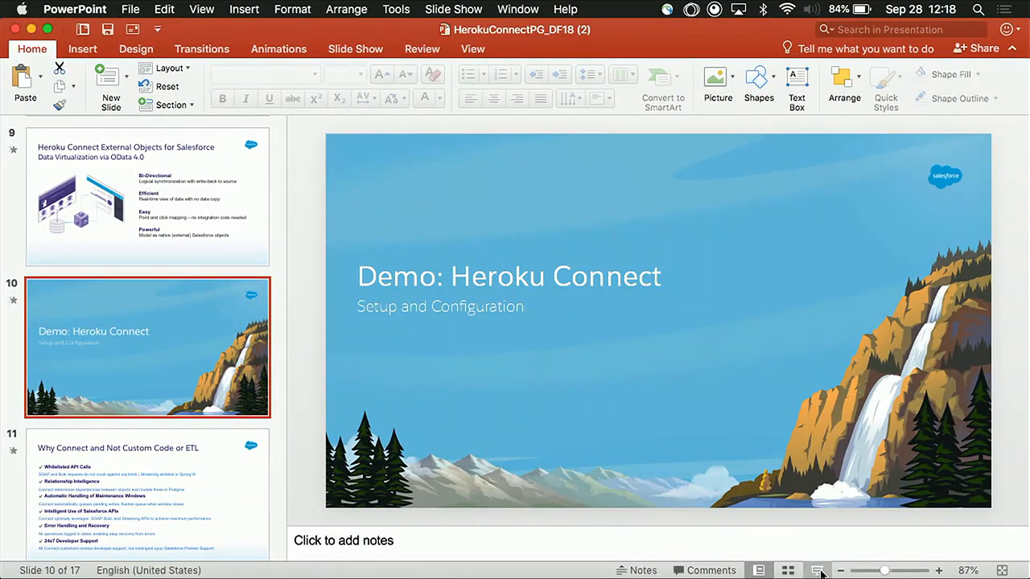
left_click(819, 571)
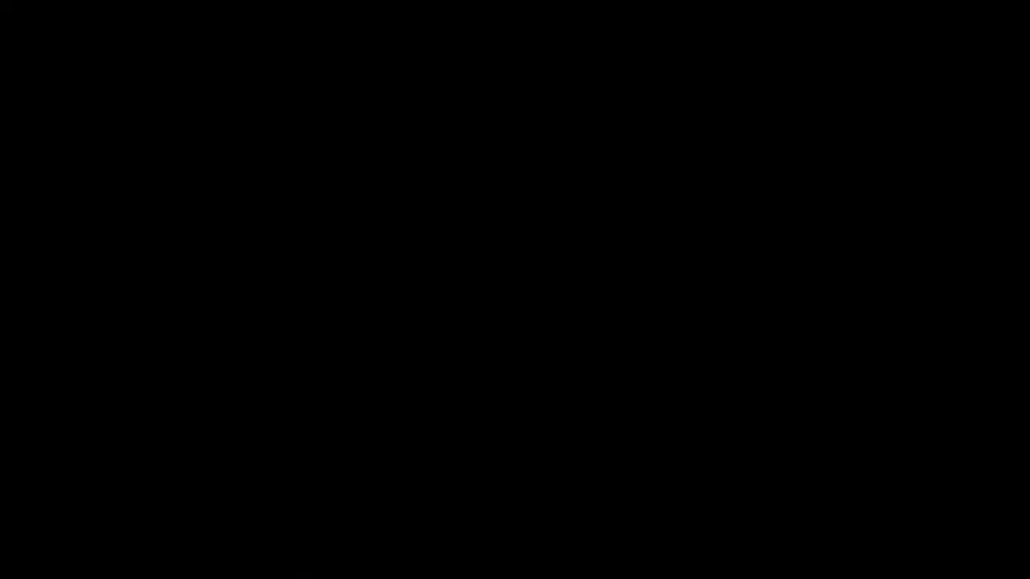